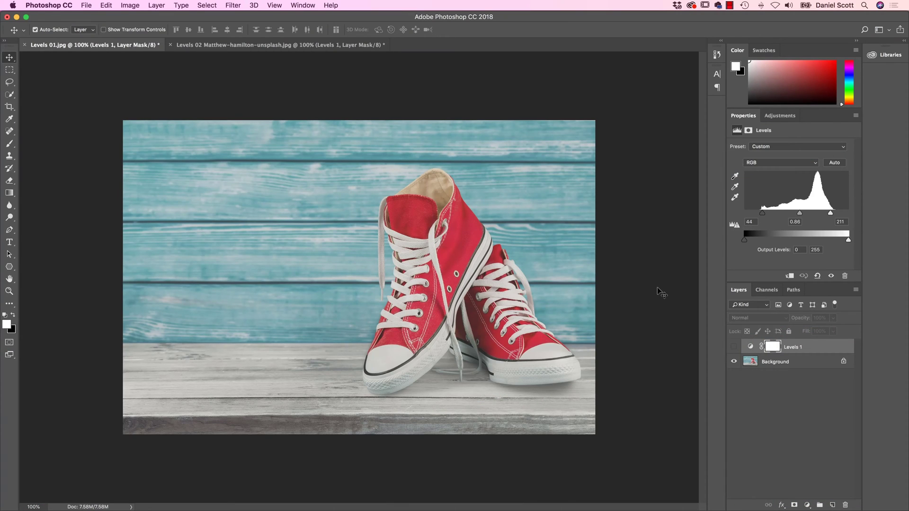
Make the Levels 1 adjustment visible in both the sneakers and adidas shoe documents.
left_click(734, 348)
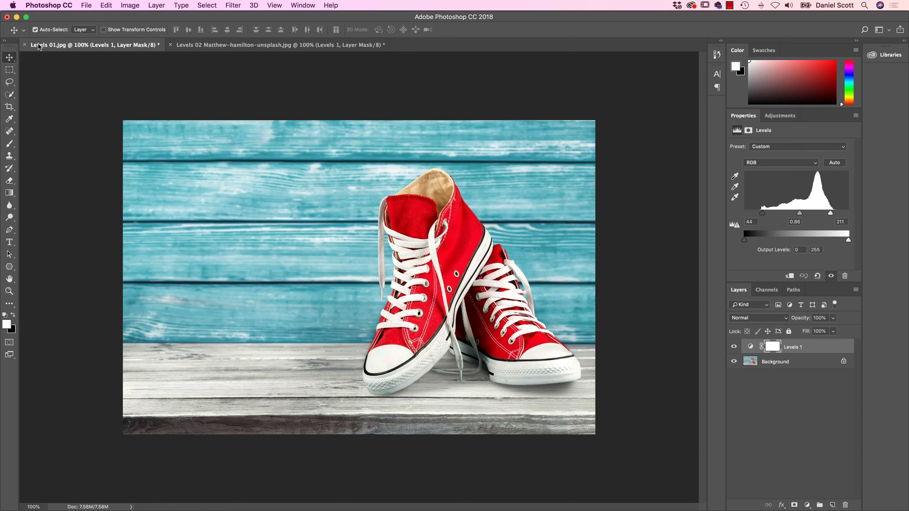
left_click(198, 45)
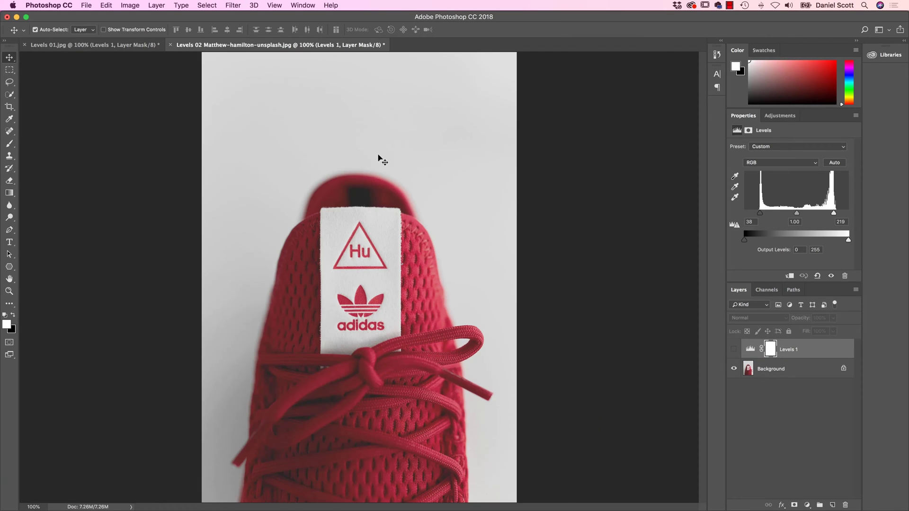
left_click(733, 349)
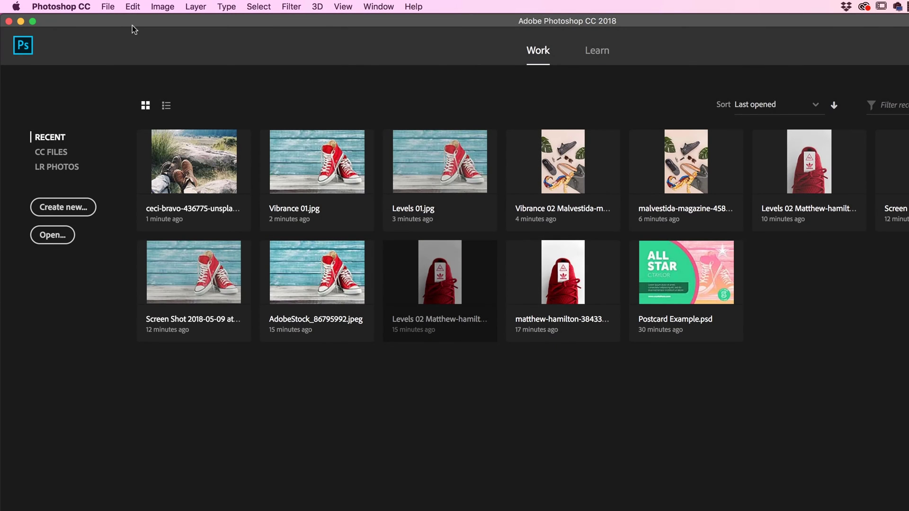
Open Levels 01.jpg from the Exercise Files > 02 Color folder.
left_click(108, 7)
left_click(126, 33)
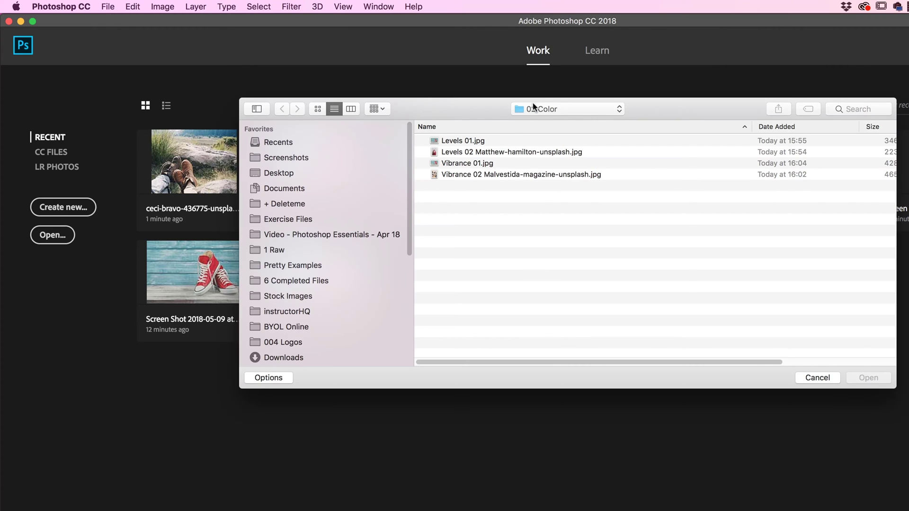
left_click(537, 109)
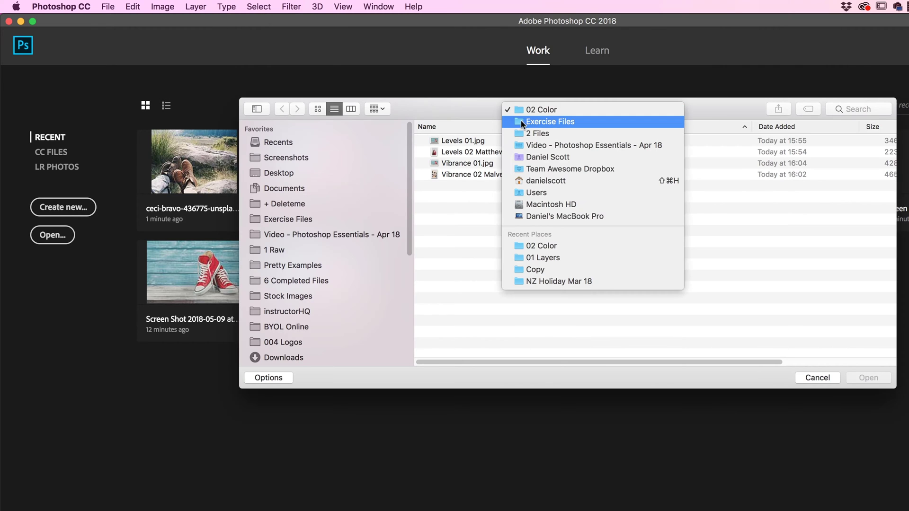
left_click(555, 121)
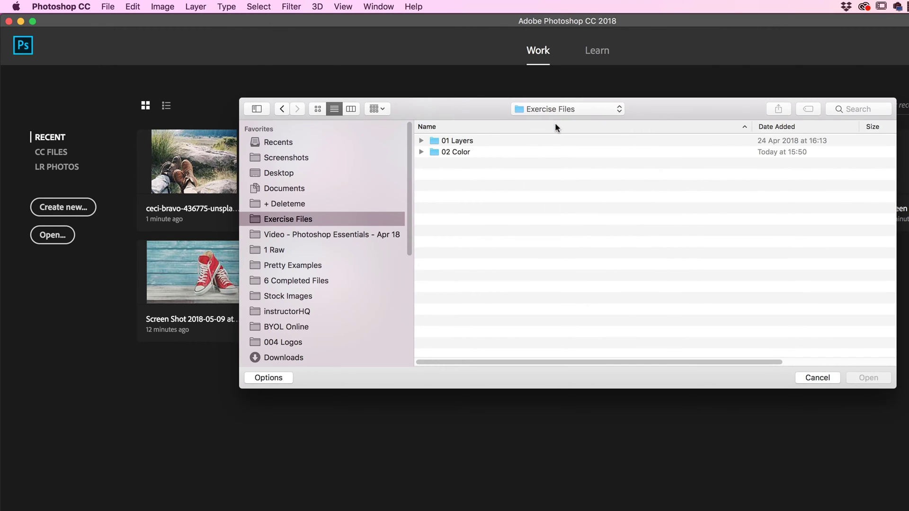
left_click(447, 154)
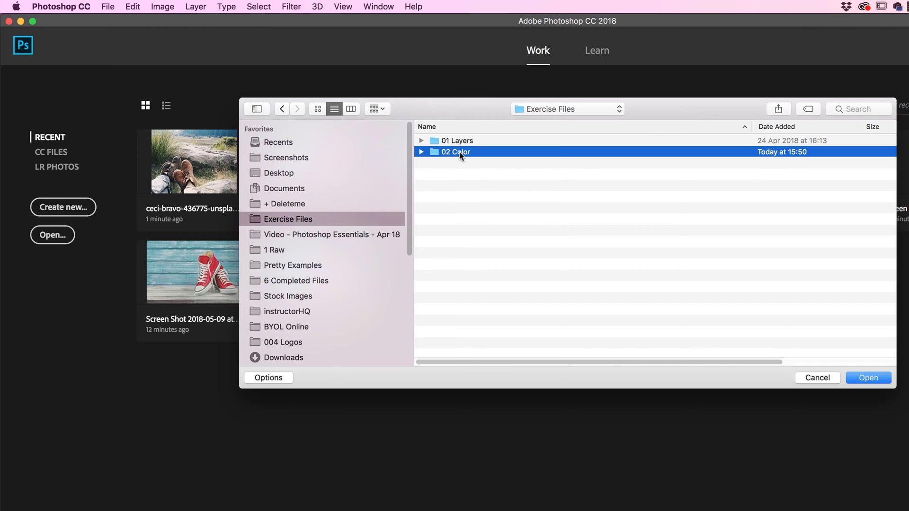
double_click(434, 152)
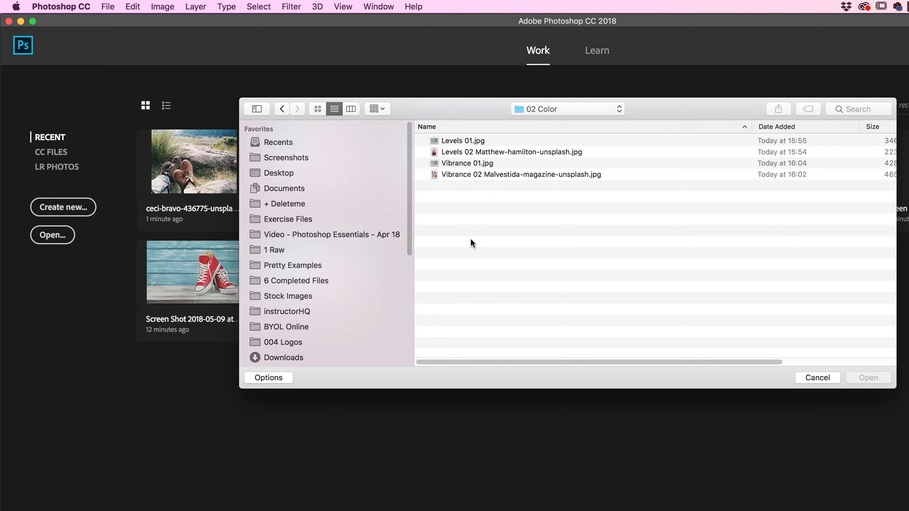
left_click(466, 142)
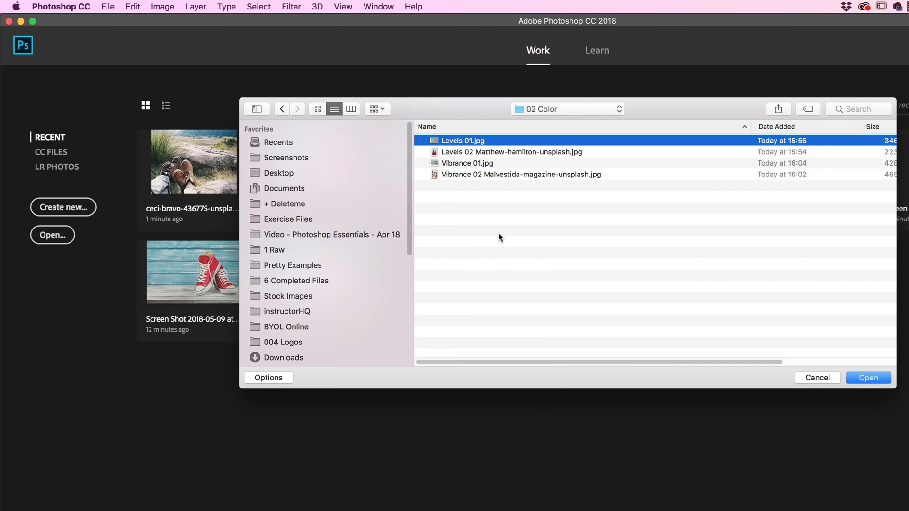
left_click(859, 377)
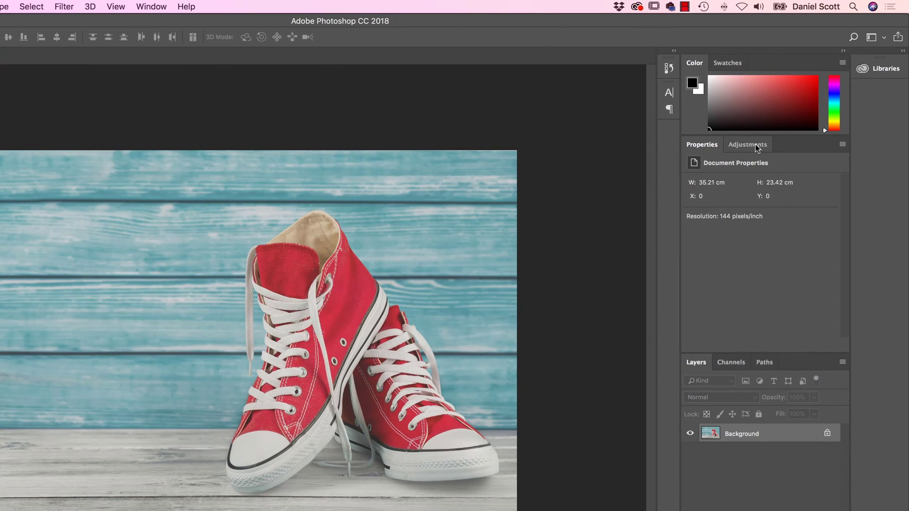
Add a default Levels 1 adjustment layer above the Background from the Adjustments panel.
left_click(745, 146)
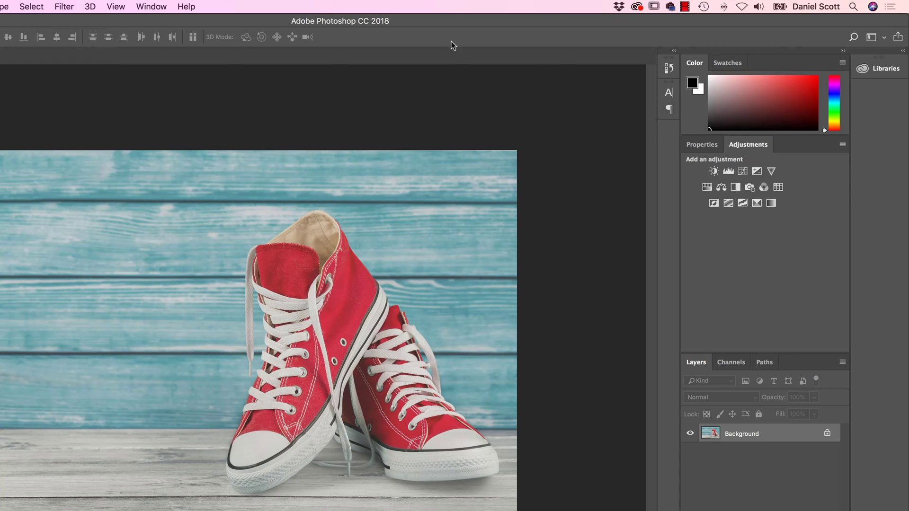
left_click(152, 6)
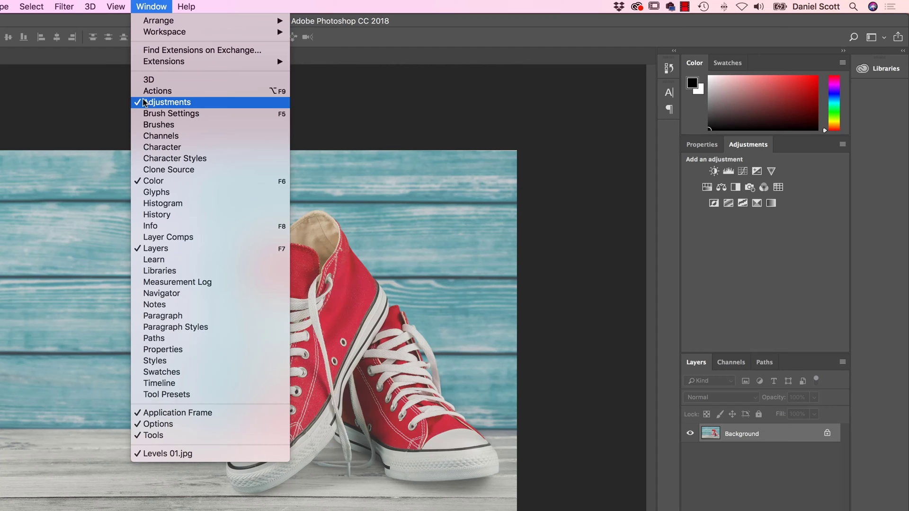
left_click(153, 6)
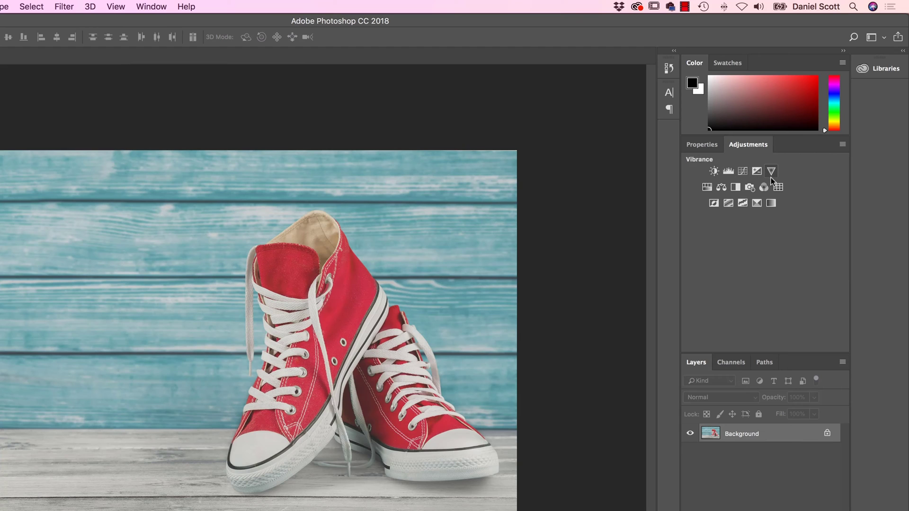
left_click(728, 171)
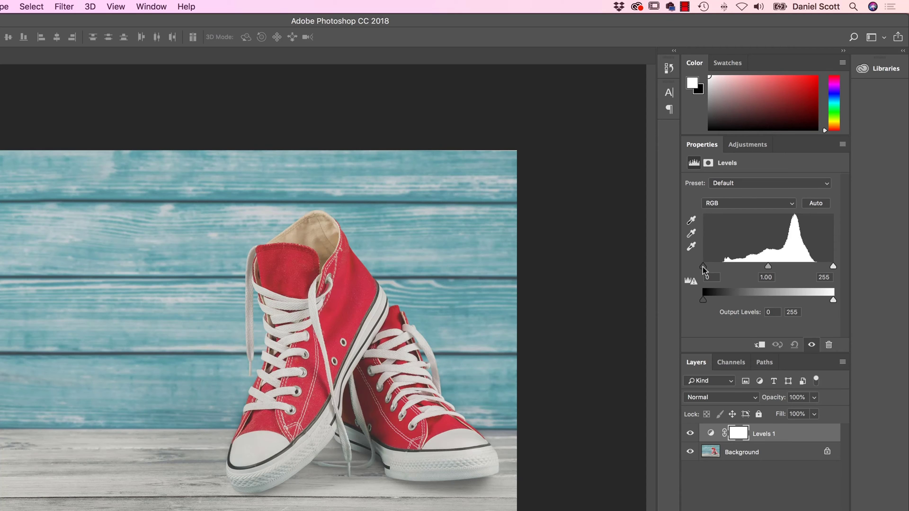
Raise the Levels black input point to 44 to deepen the shadows.
left_click_drag(702, 266, 724, 269)
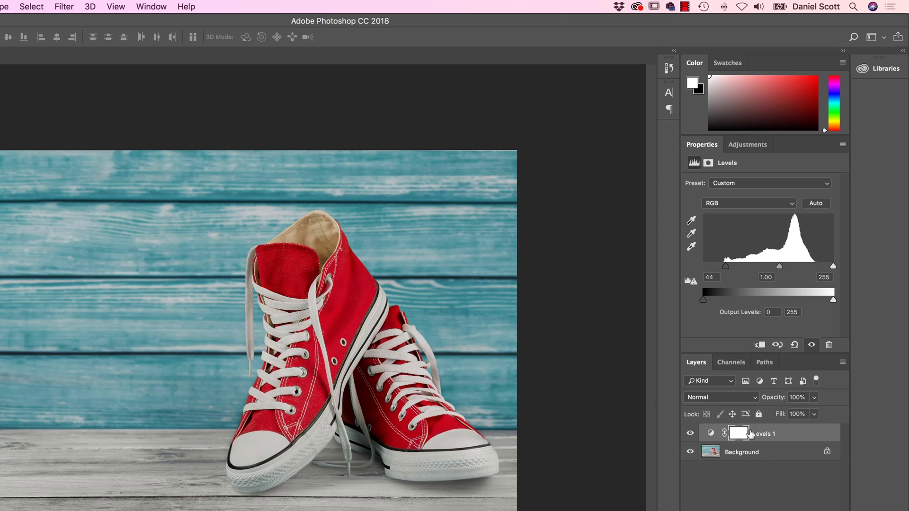
Compare before and after, then set the white input to 211 and midtones to 0.86.
left_click(690, 434)
left_click(690, 434)
left_click_drag(833, 265, 804, 268)
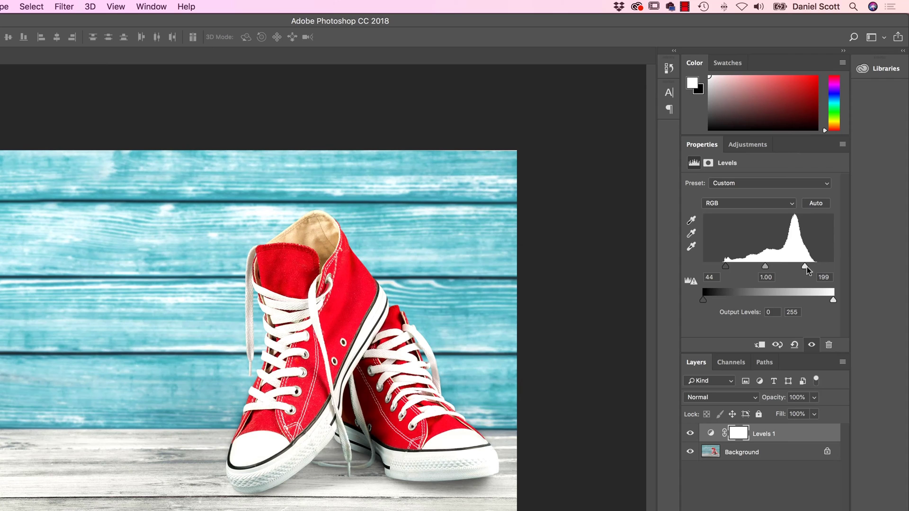
left_click_drag(805, 268, 811, 270)
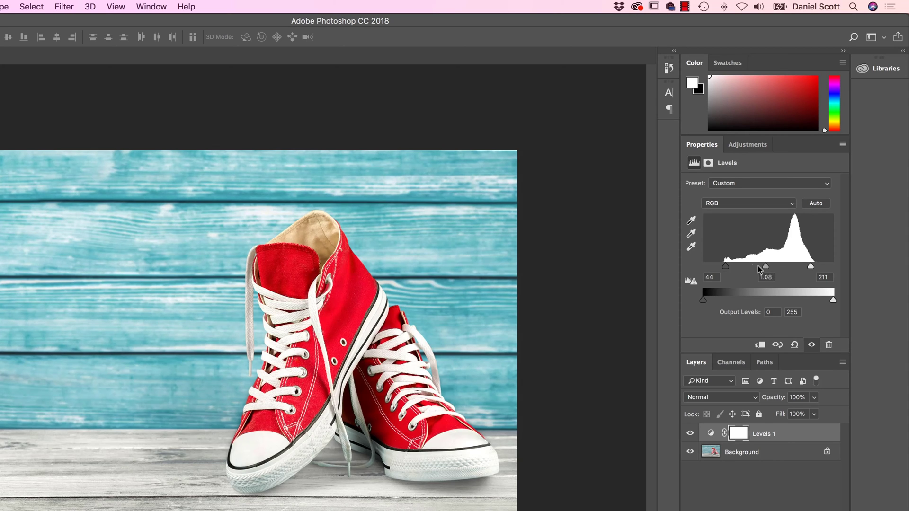
left_click_drag(752, 266, 770, 269)
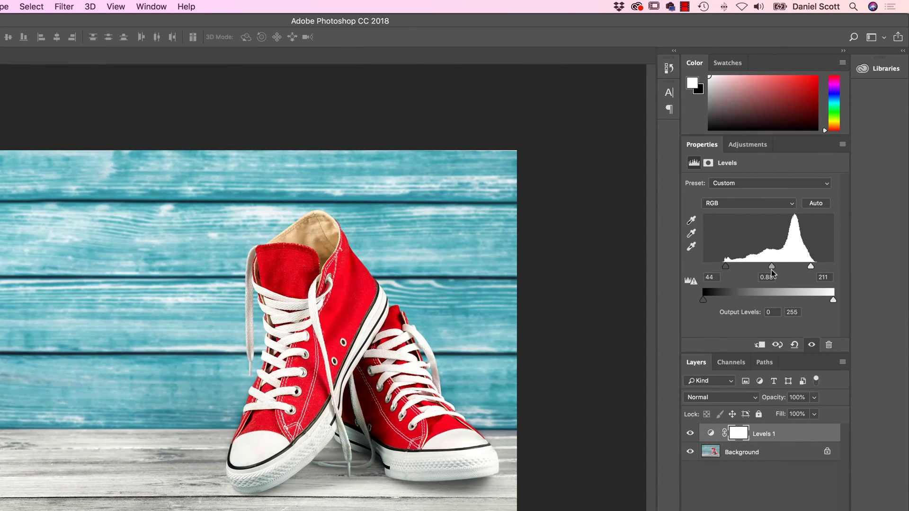
left_click(691, 433)
left_click(690, 434)
left_click(690, 433)
left_click(690, 434)
left_click(689, 434)
left_click(689, 434)
left_click(690, 433)
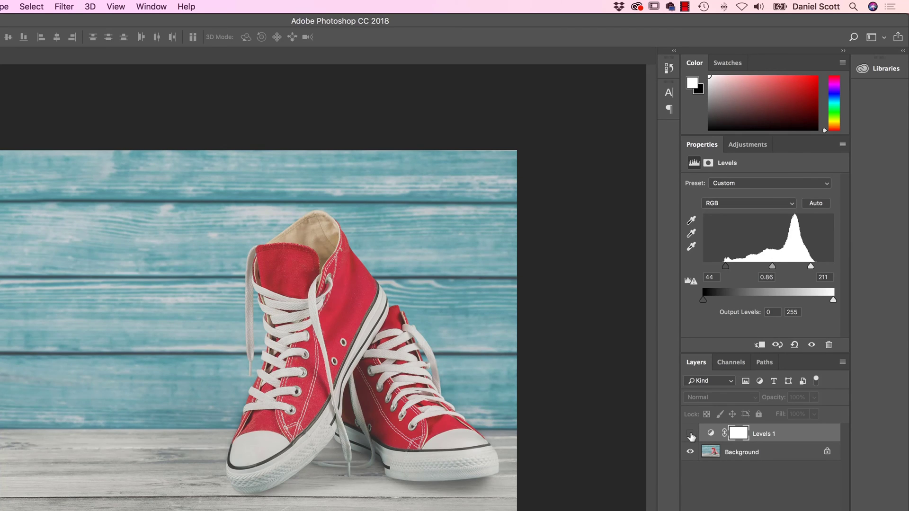
left_click(691, 433)
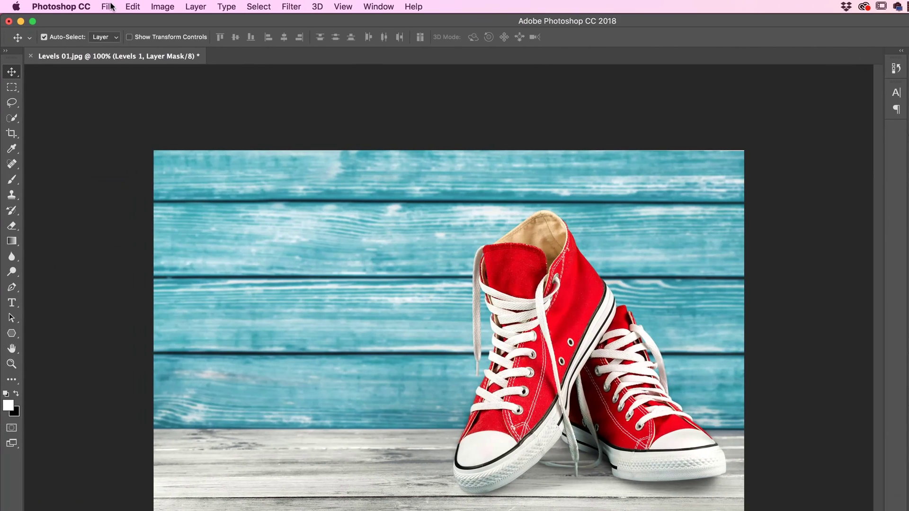
Open Levels 02 Matthew-hamilton-unsplash.jpg from 02 Color as a second document.
left_click(109, 6)
left_click(122, 32)
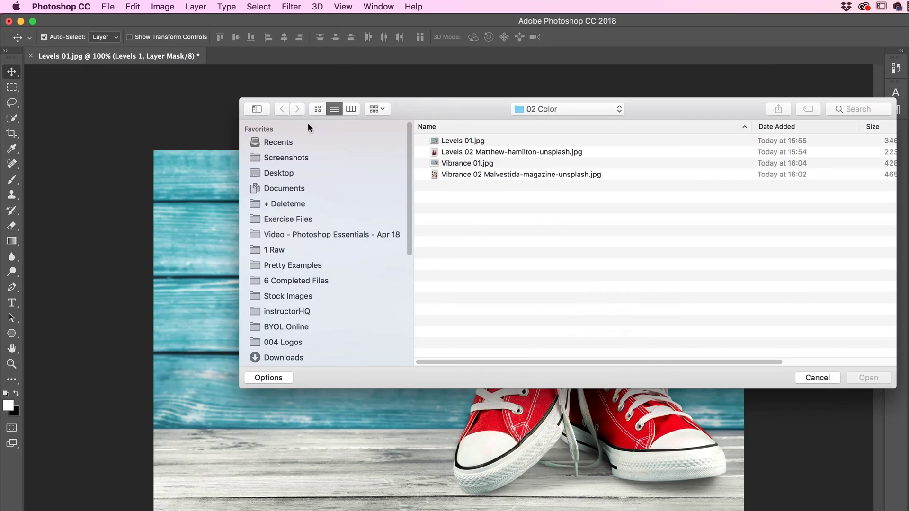
left_click(479, 153)
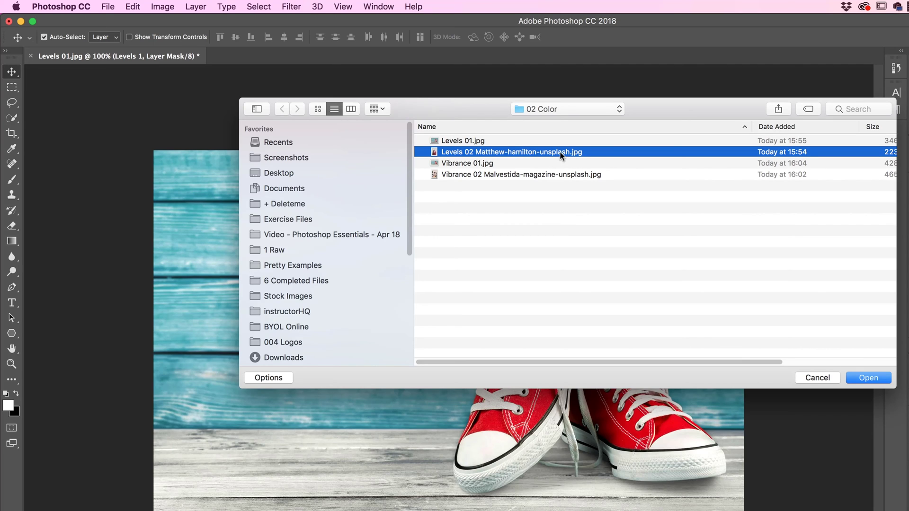
left_click(478, 142)
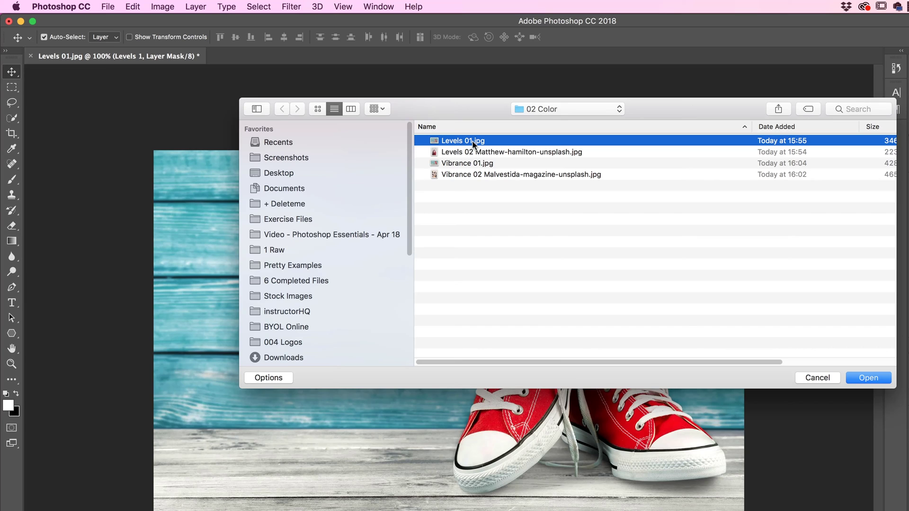
left_click(482, 154)
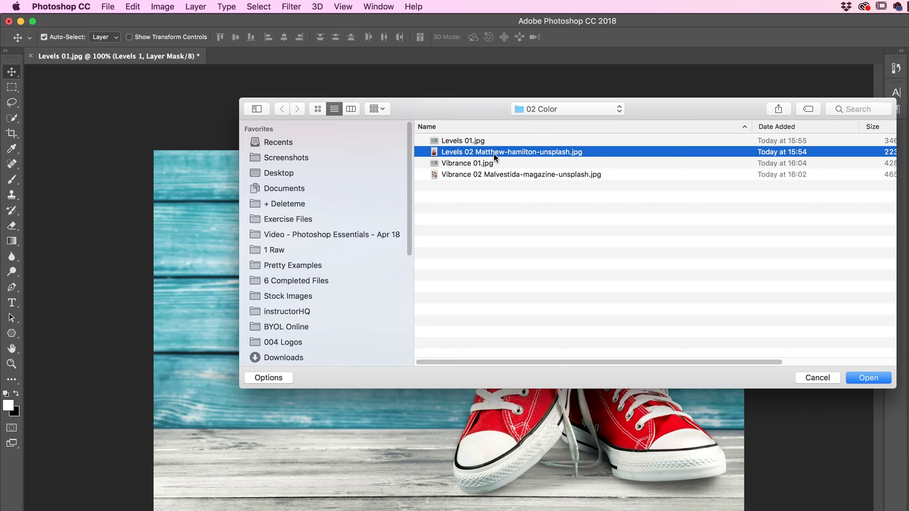
left_click(866, 378)
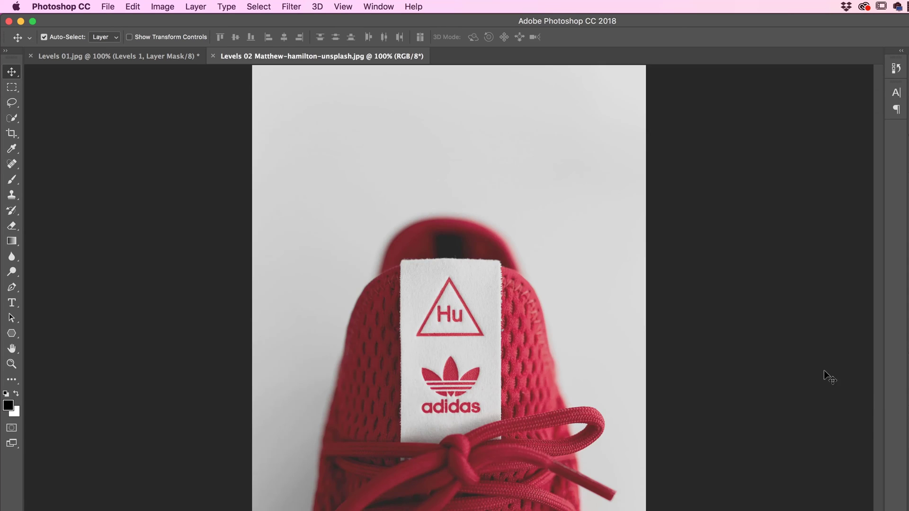